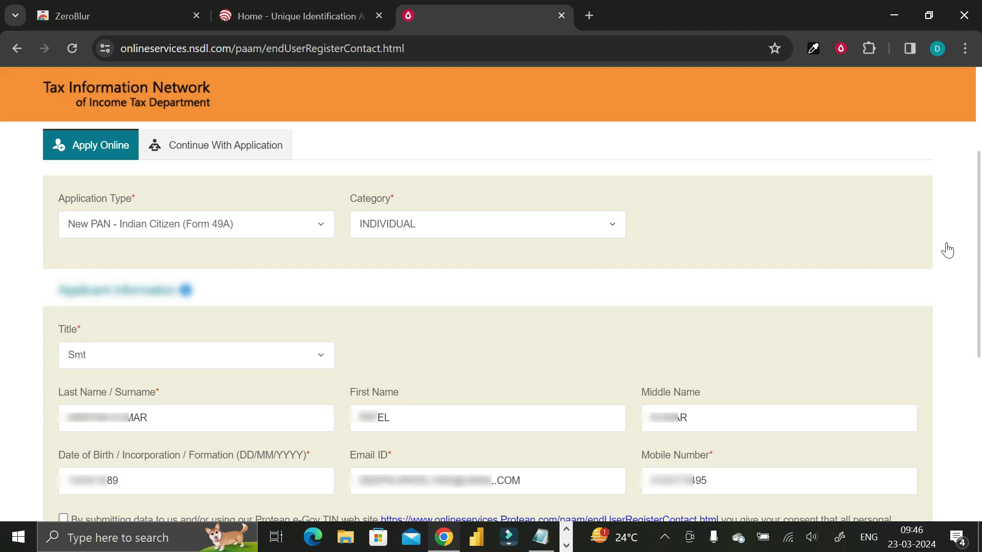
Step: Search Google for 'zeroblur' and open the ZeroBlur Chrome Web Store listing
{"action": "scroll", "coordinate": [283, 191], "scroll_direction": "up", "scroll_amount": 3}
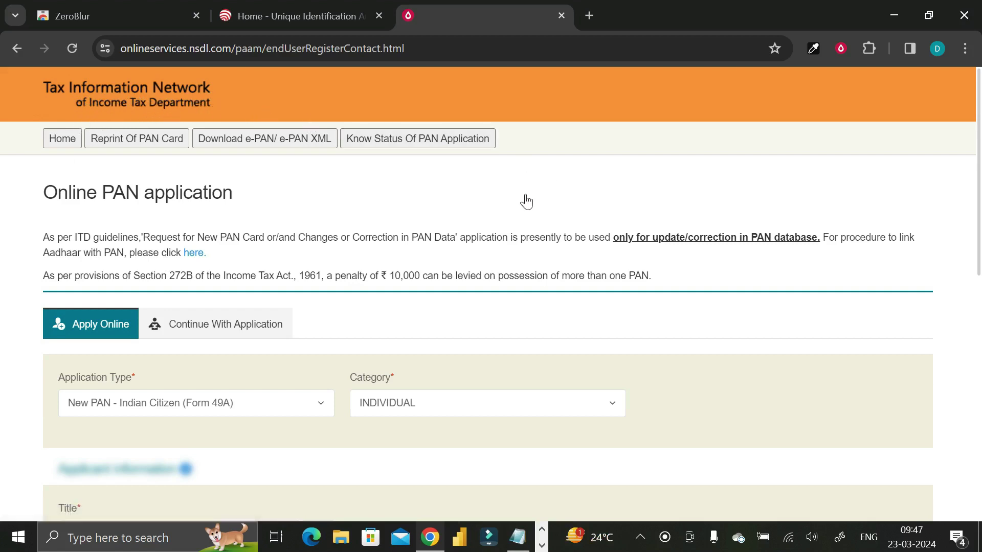
{"action": "scroll", "coordinate": [521, 202], "scroll_direction": "down", "scroll_amount": 1}
{"action": "scroll", "coordinate": [521, 201], "scroll_direction": "up", "scroll_amount": 1}
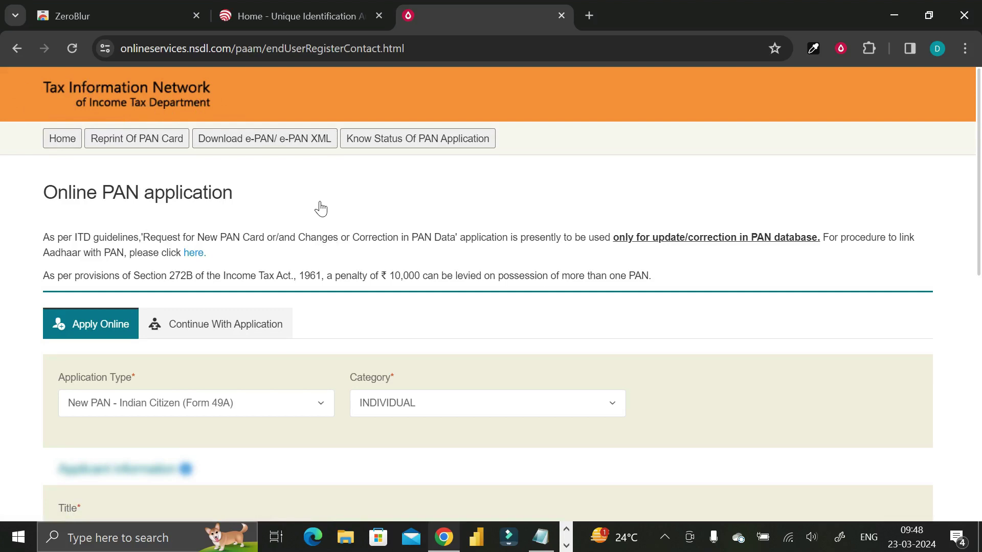
{"action": "scroll", "coordinate": [321, 208], "scroll_direction": "down", "scroll_amount": 1}
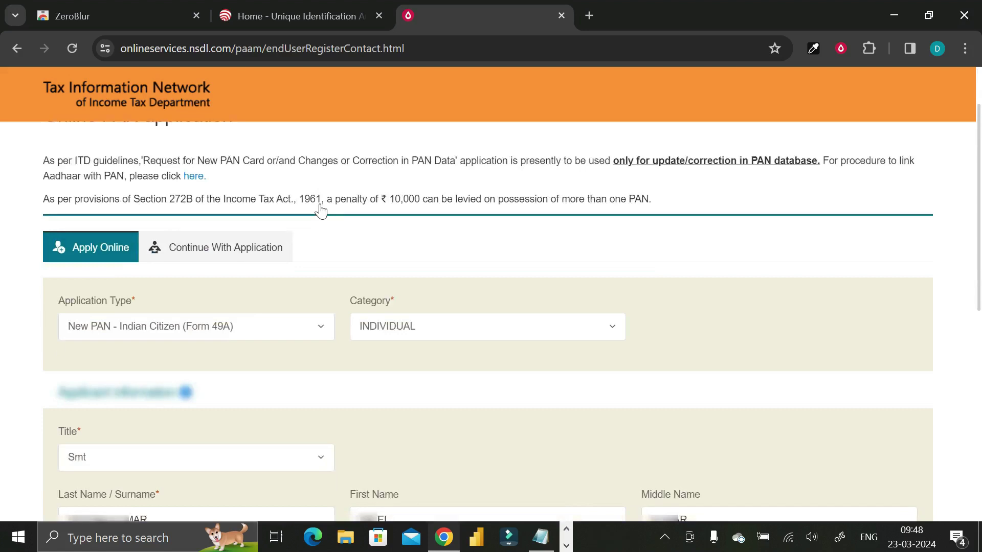
{"action": "scroll", "coordinate": [320, 210], "scroll_direction": "down", "scroll_amount": 1}
{"action": "scroll", "coordinate": [320, 214], "scroll_direction": "down", "scroll_amount": 1}
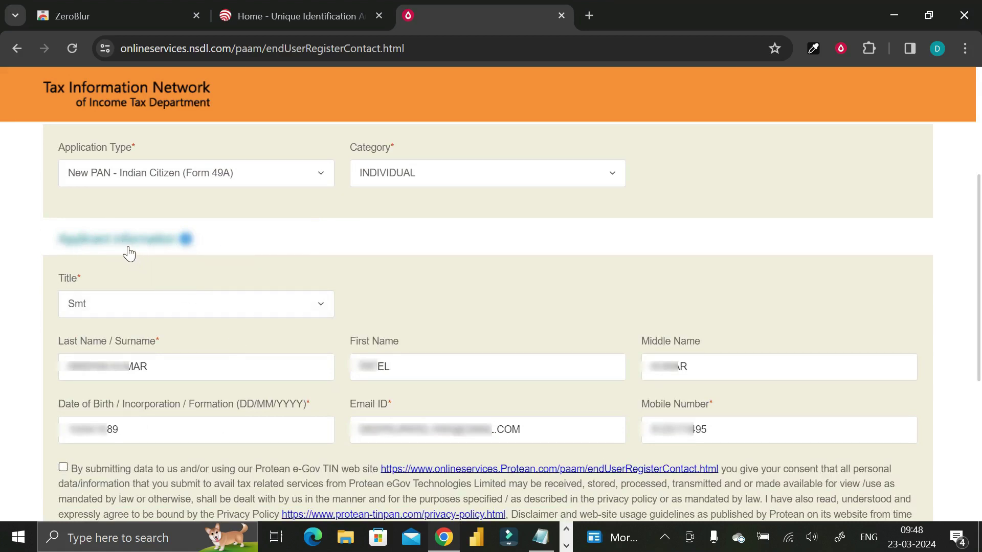
{"action": "scroll", "coordinate": [359, 285], "scroll_direction": "down", "scroll_amount": 3}
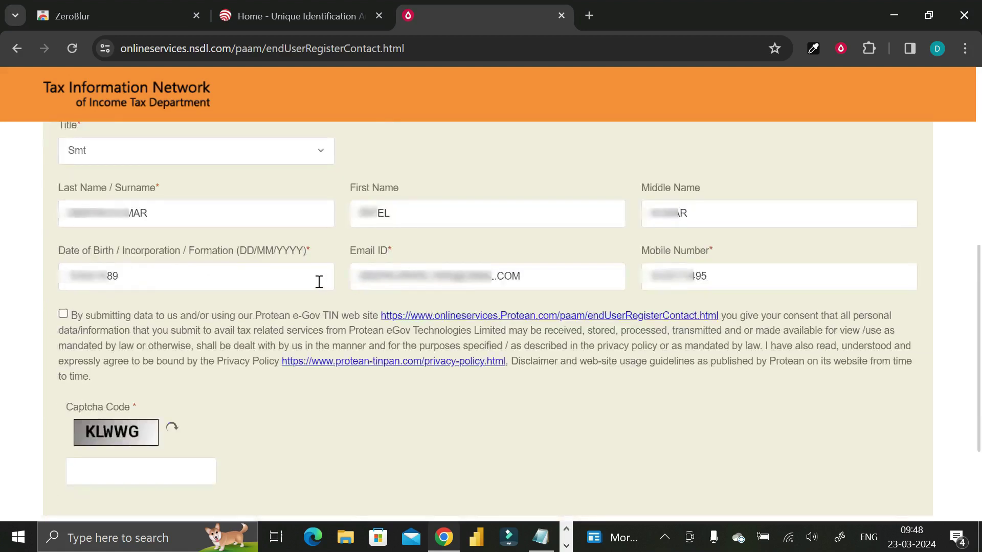
{"action": "scroll", "coordinate": [287, 284], "scroll_direction": "up", "scroll_amount": 2}
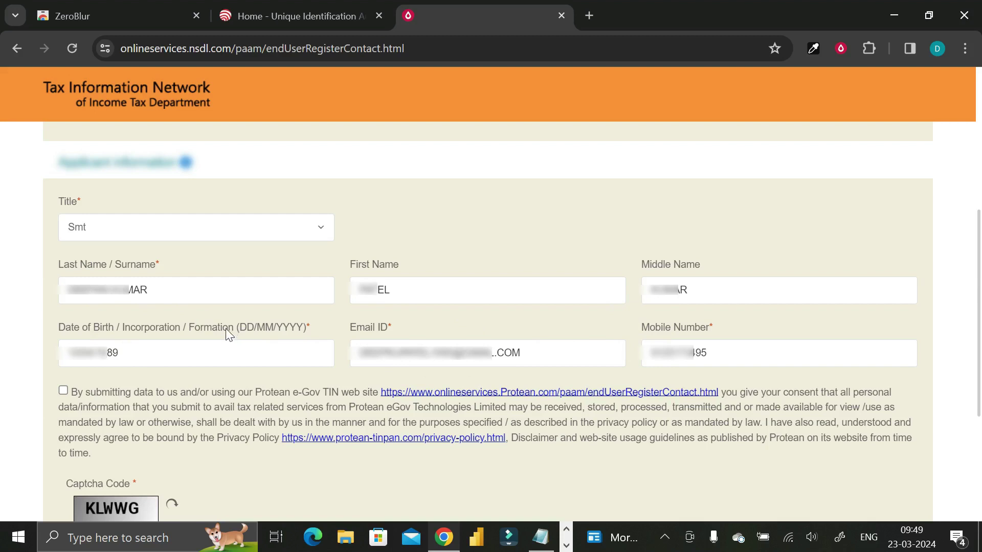
{"action": "scroll", "coordinate": [654, 230], "scroll_direction": "up", "scroll_amount": 3}
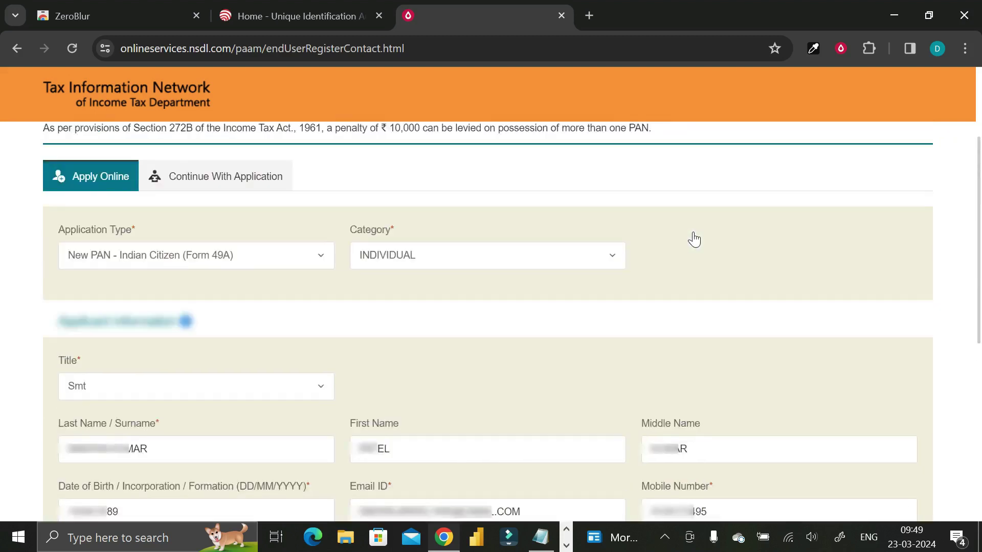
{"action": "scroll", "coordinate": [694, 240], "scroll_direction": "down", "scroll_amount": 4}
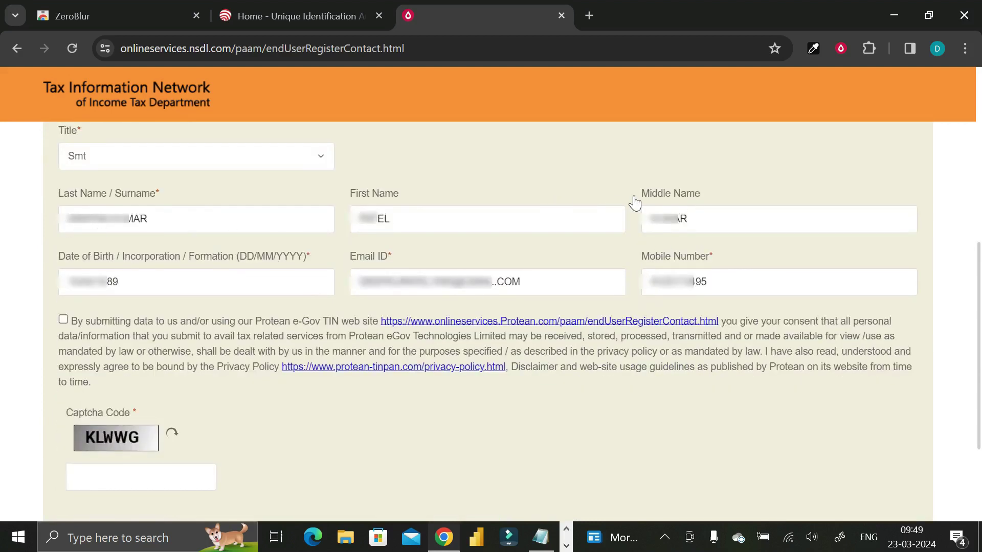
{"action": "scroll", "coordinate": [635, 203], "scroll_direction": "down", "scroll_amount": 2}
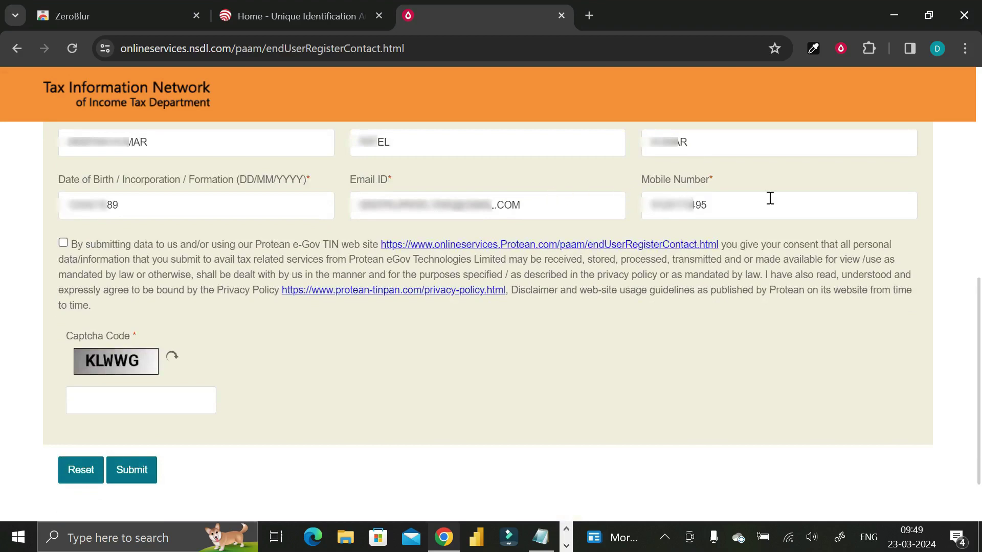
{"action": "scroll", "coordinate": [744, 217], "scroll_direction": "down", "scroll_amount": 3}
{"action": "scroll", "coordinate": [744, 219], "scroll_direction": "up", "scroll_amount": 7}
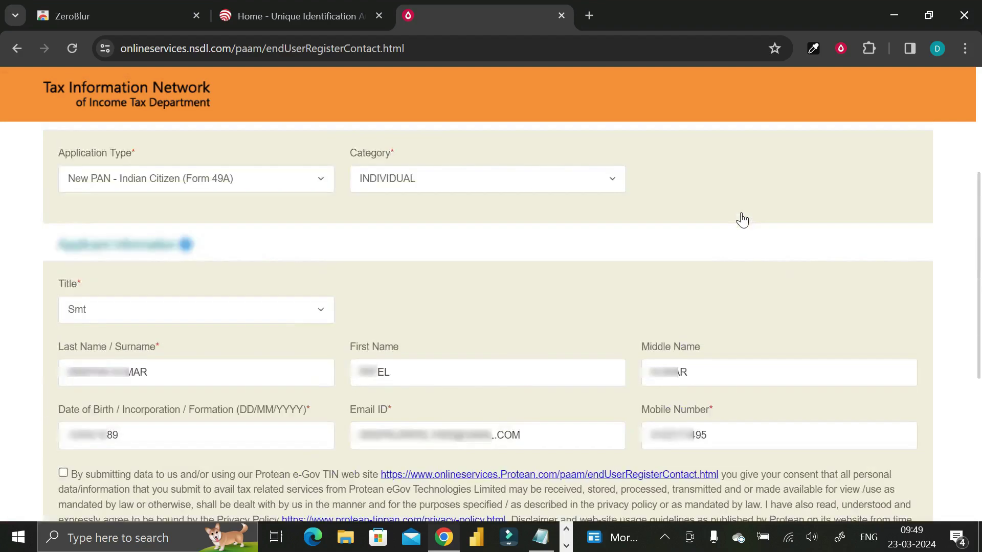
{"action": "scroll", "coordinate": [742, 220], "scroll_direction": "up", "scroll_amount": 2}
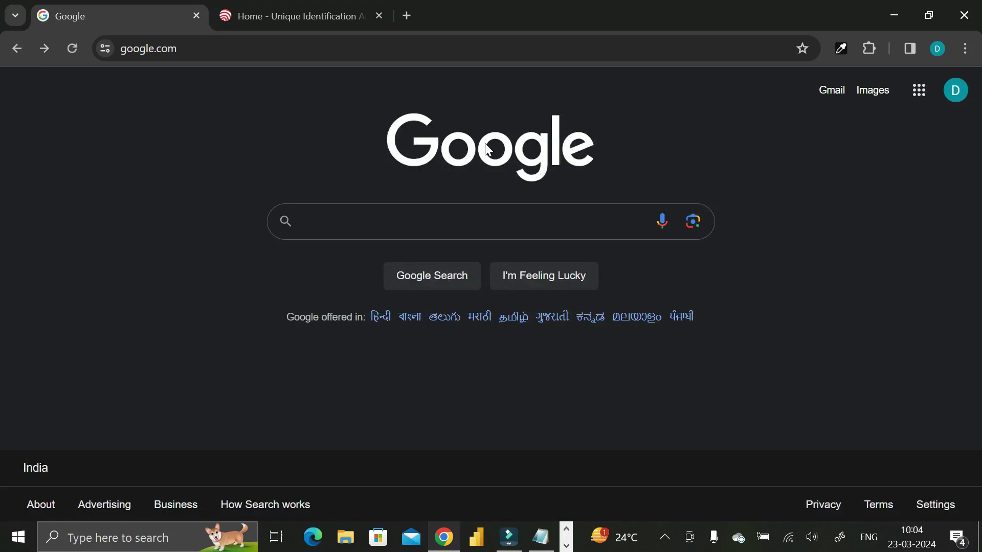
{"action": "left_click", "coordinate": [385, 226]}
{"action": "type", "text": "zeroblur"}
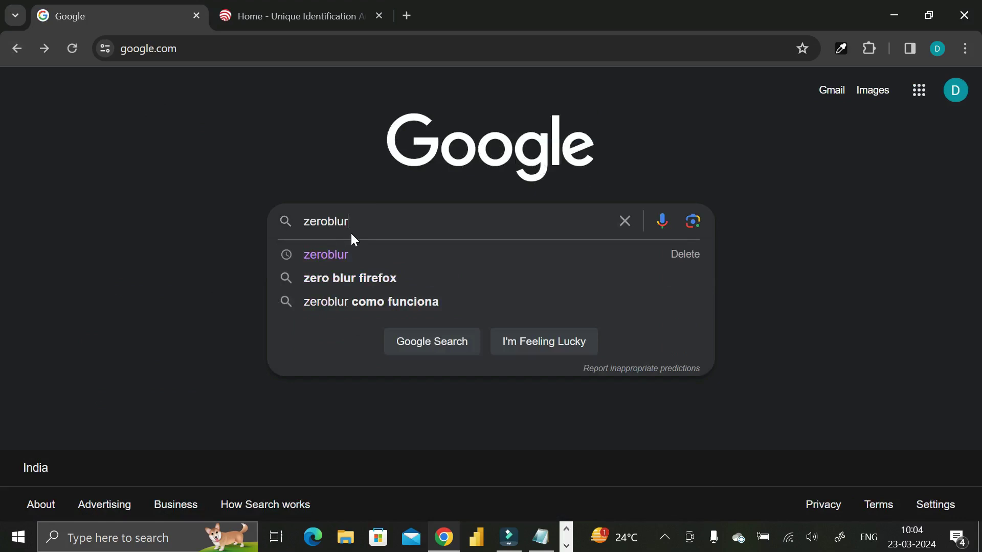
{"action": "key", "text": "Return"}
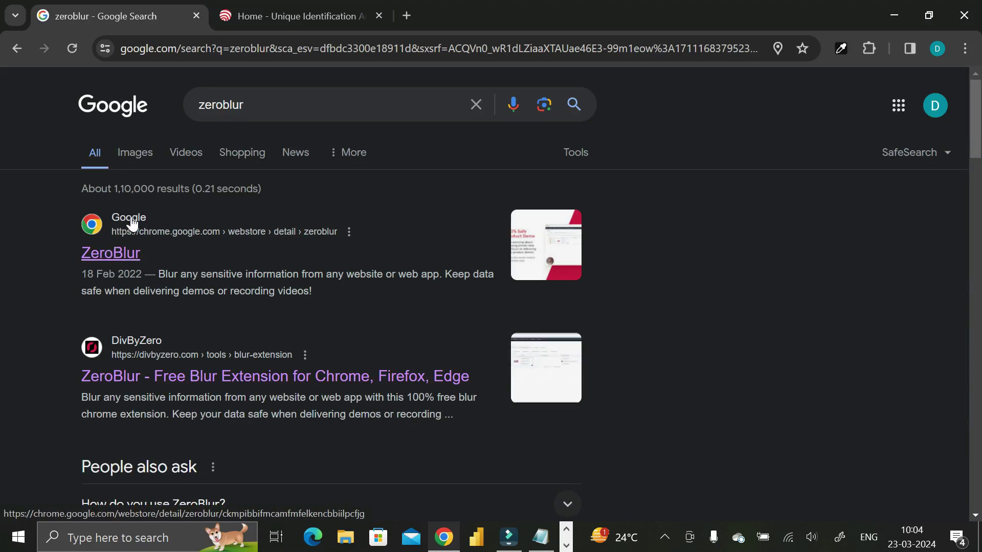
{"action": "left_click", "coordinate": [105, 262]}
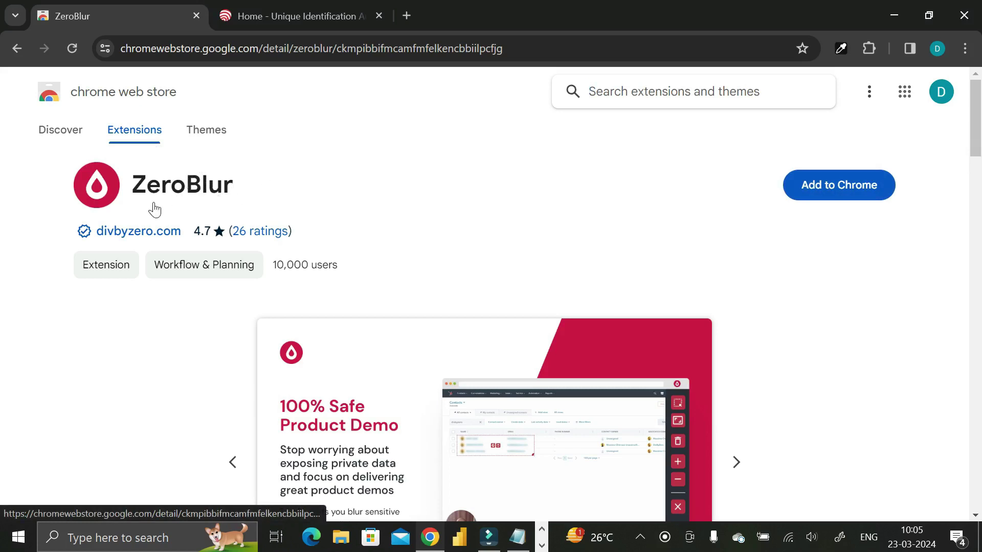
Step: Add ZeroBlur to Chrome and confirm the Add extension permission dialog
{"action": "left_click_drag", "start_coordinate": [184, 190], "coordinate": [224, 194]}
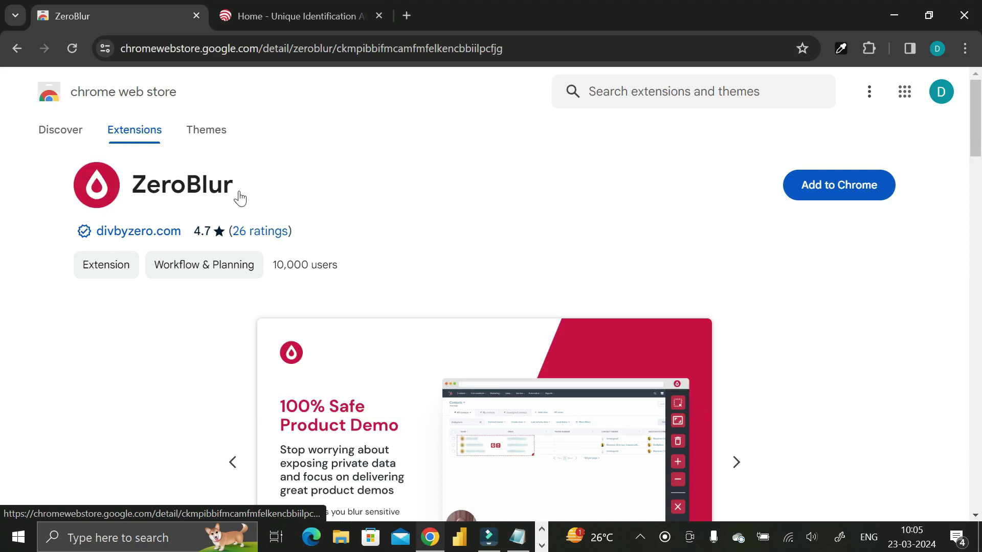
{"action": "left_click", "coordinate": [840, 195]}
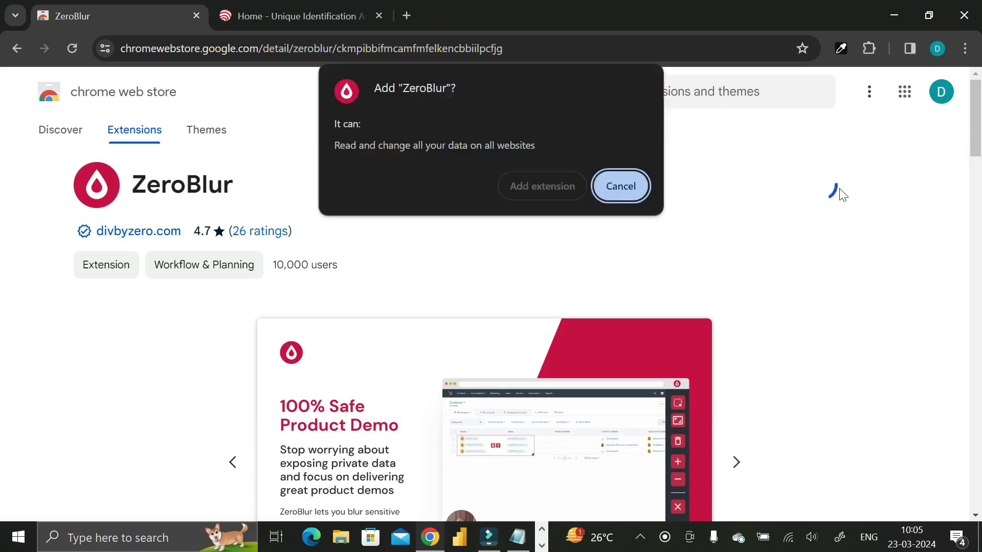
{"action": "left_click", "coordinate": [528, 188]}
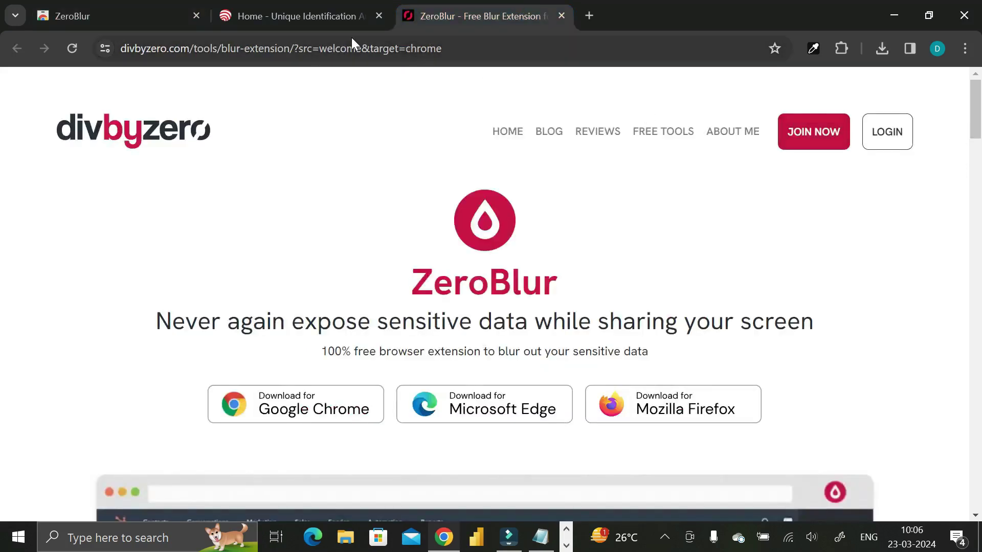
Step: Return to the ZeroBlur store tab and show Chrome's installed extensions list
{"action": "left_click", "coordinate": [173, 7]}
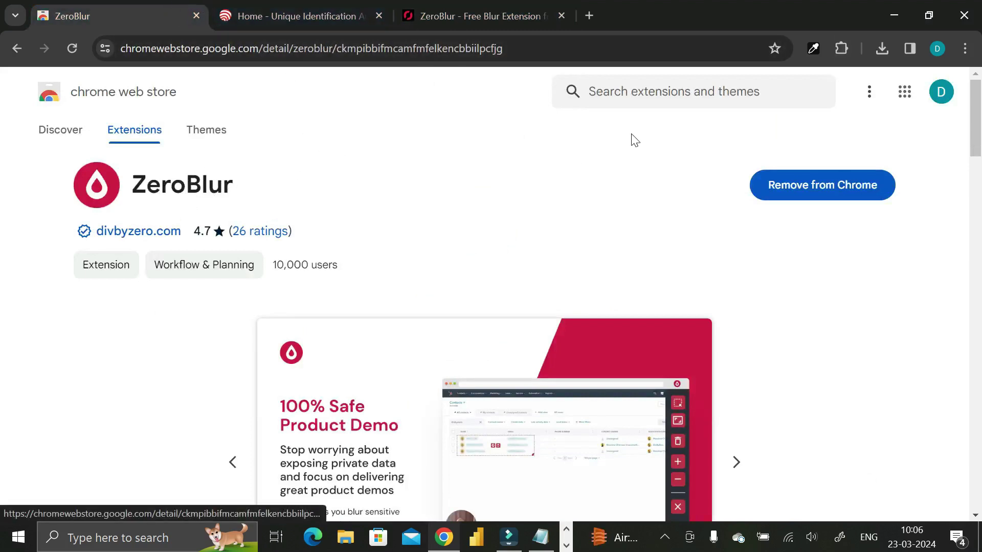
{"action": "left_click", "coordinate": [842, 47]}
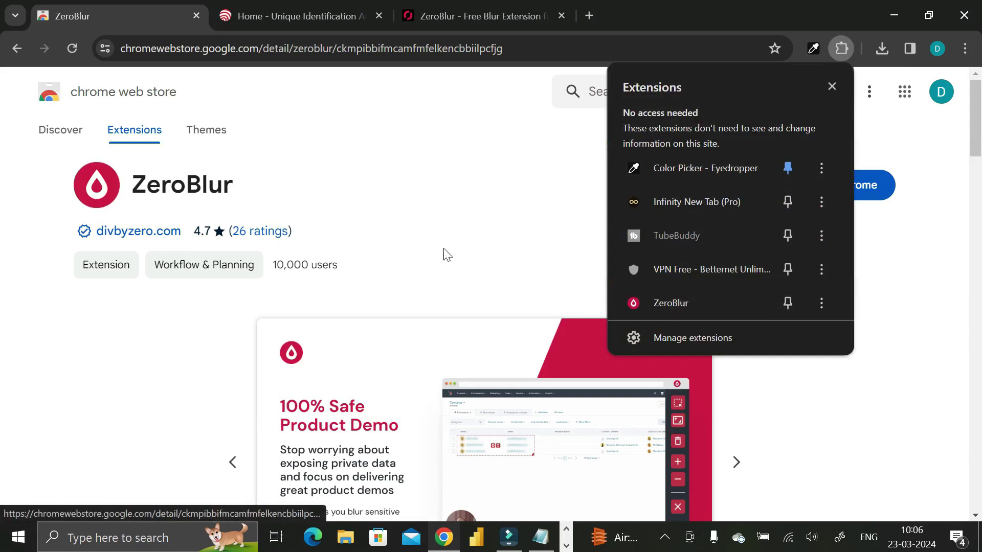
Step: Pin ZeroBlur to the Chrome toolbar and return to the NSDL Online PAN page
{"action": "left_click", "coordinate": [789, 302]}
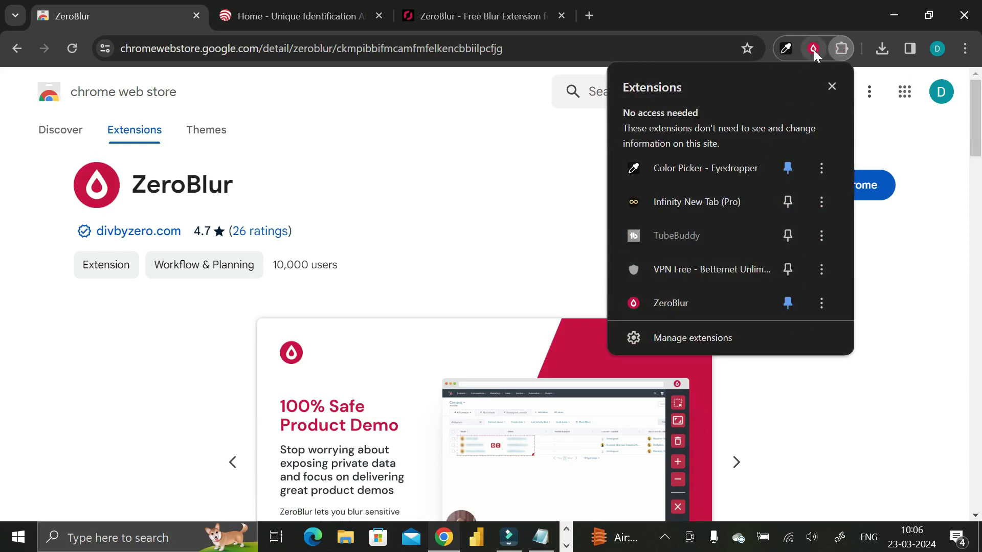
{"action": "left_click", "coordinate": [500, 176]}
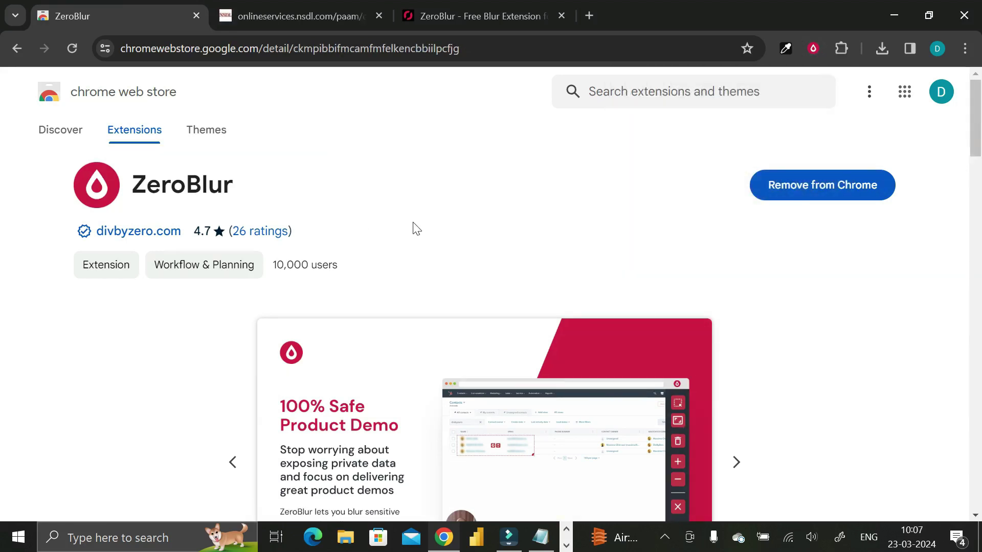
{"action": "left_click", "coordinate": [318, 10]}
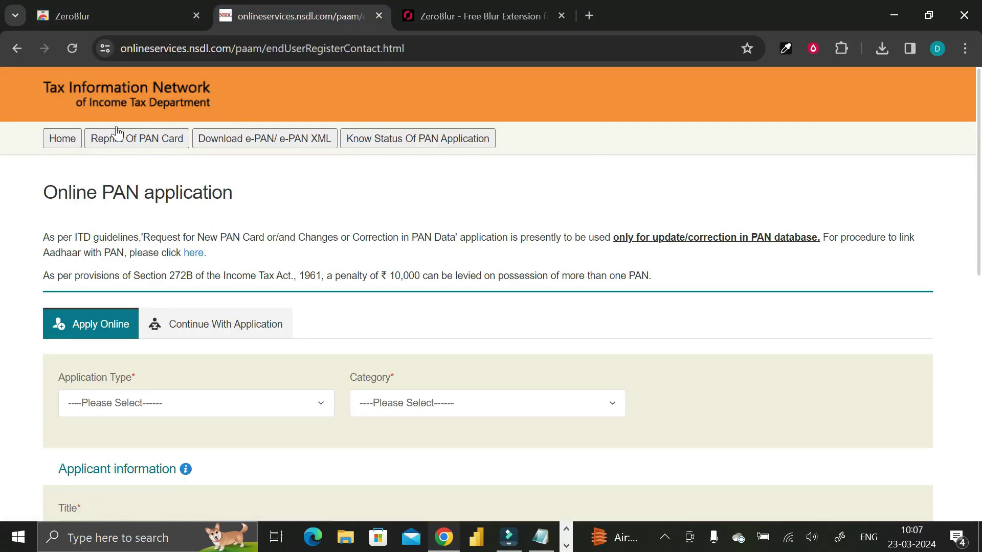
Step: Reload the form and choose New PAN - Indian Citizen (Form 49A), Association of Persons, title M/s
{"action": "left_click", "coordinate": [71, 50]}
{"action": "scroll", "coordinate": [259, 297], "scroll_direction": "down", "scroll_amount": 3}
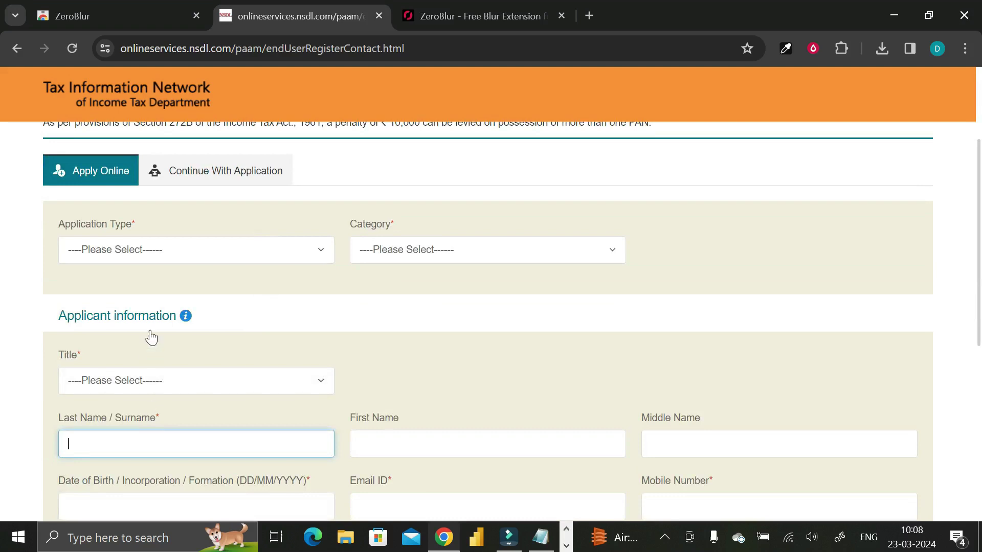
{"action": "left_click", "coordinate": [183, 256]}
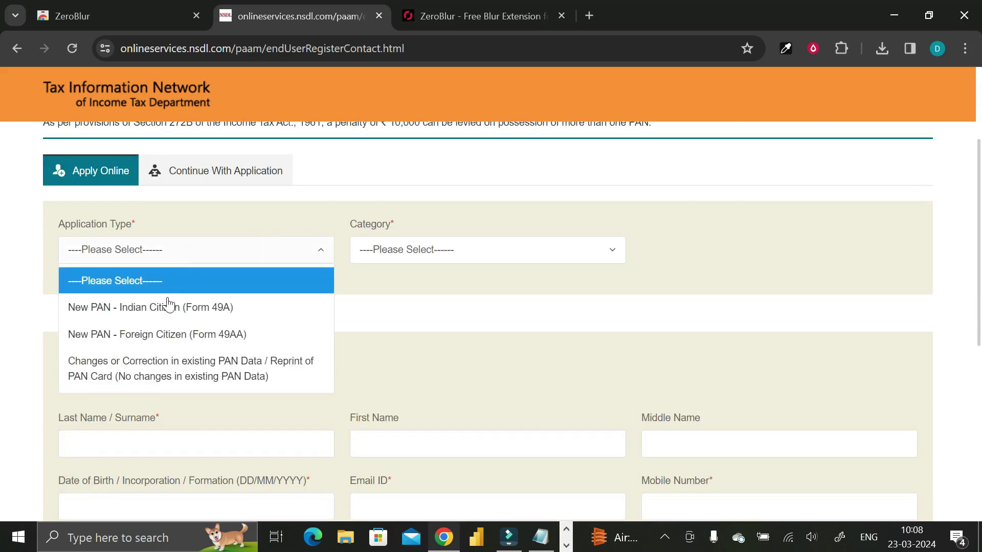
{"action": "left_click", "coordinate": [169, 306]}
{"action": "left_click", "coordinate": [390, 250]}
{"action": "left_click", "coordinate": [395, 335]}
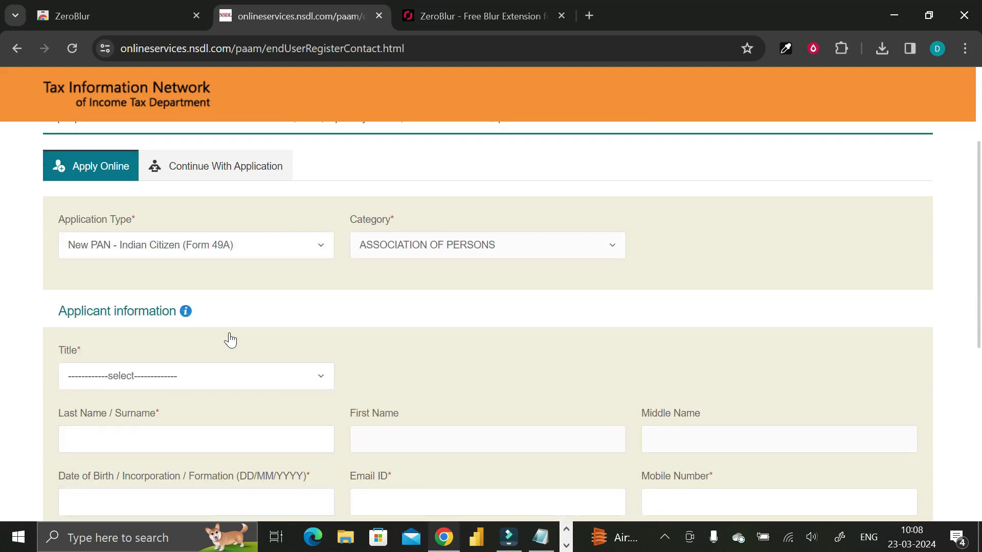
{"action": "scroll", "coordinate": [230, 339], "scroll_direction": "down", "scroll_amount": 4}
{"action": "scroll", "coordinate": [204, 348], "scroll_direction": "up", "scroll_amount": 3}
{"action": "left_click", "coordinate": [147, 305]}
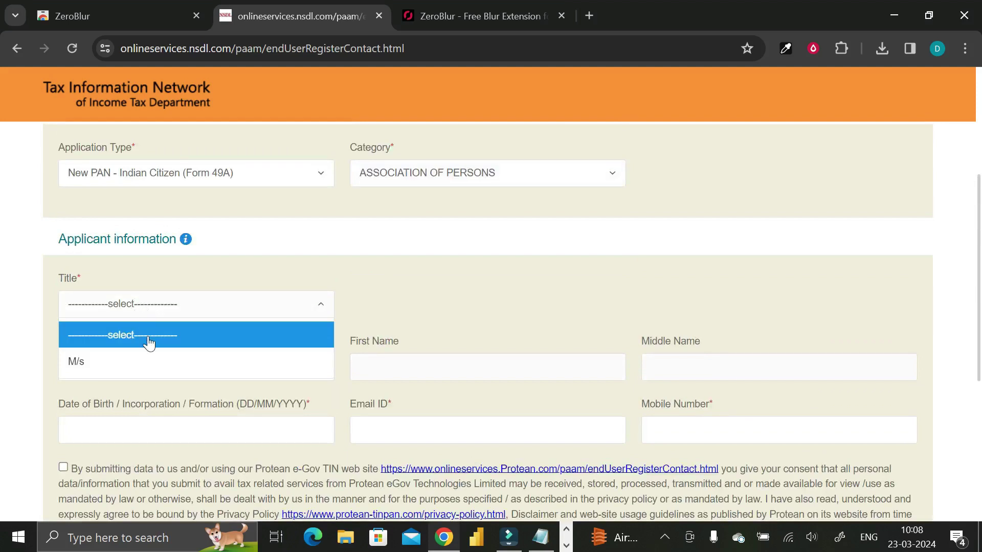
{"action": "left_click", "coordinate": [144, 361]}
Step: Enter the sample surname, first and middle names, DOB 13/03/2024, e-mail and mobile number
{"action": "scroll", "coordinate": [143, 375], "scroll_direction": "down", "scroll_amount": 2}
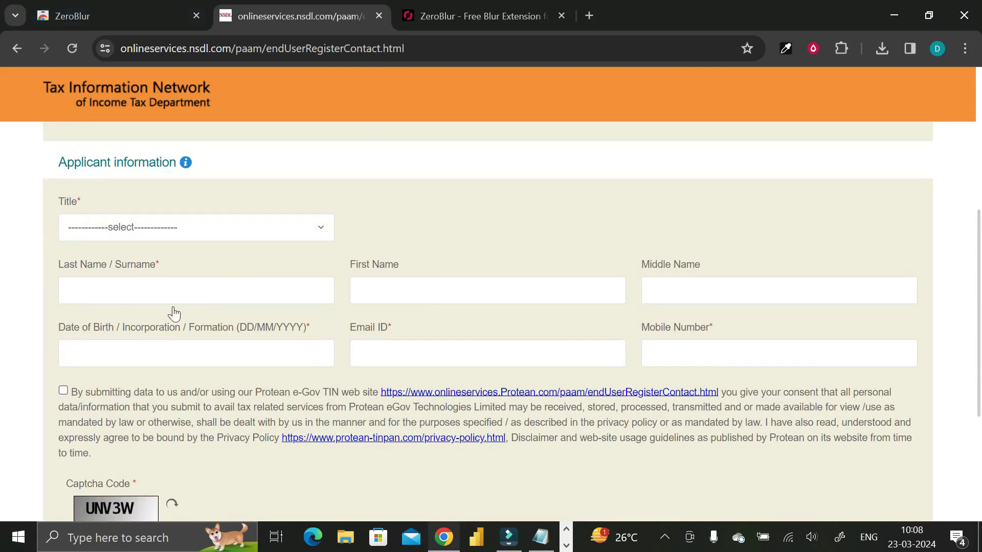
{"action": "left_click", "coordinate": [147, 294]}
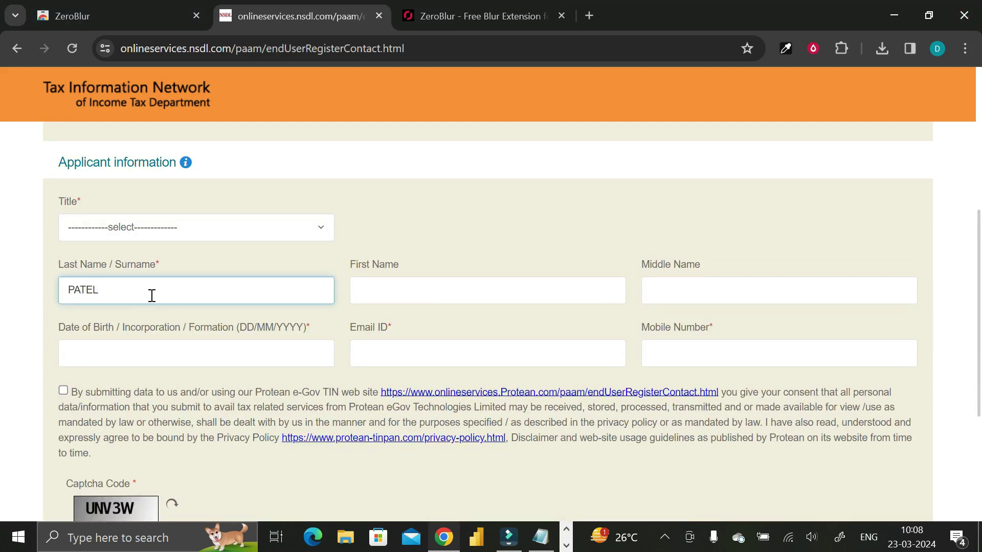
{"action": "left_click", "coordinate": [381, 295]}
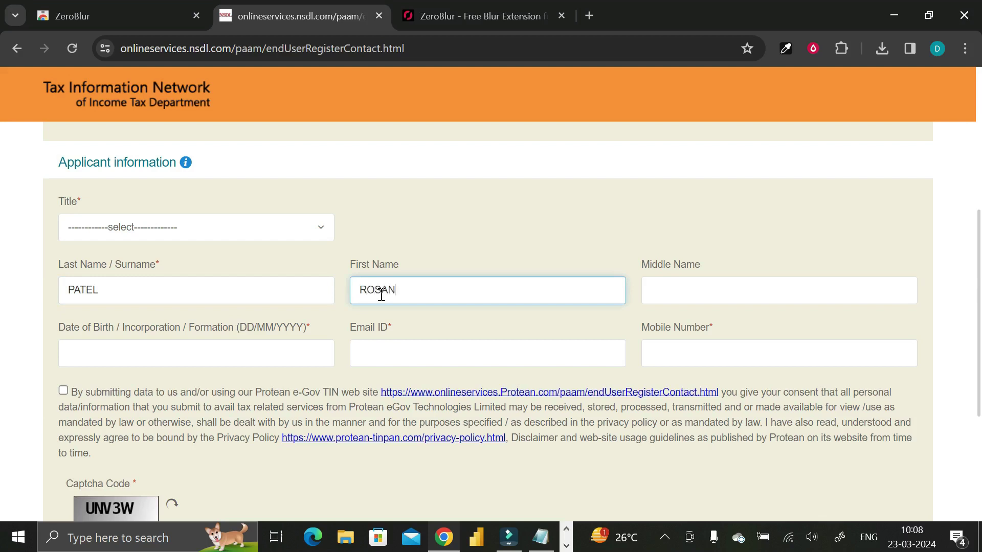
{"action": "left_click", "coordinate": [697, 281]}
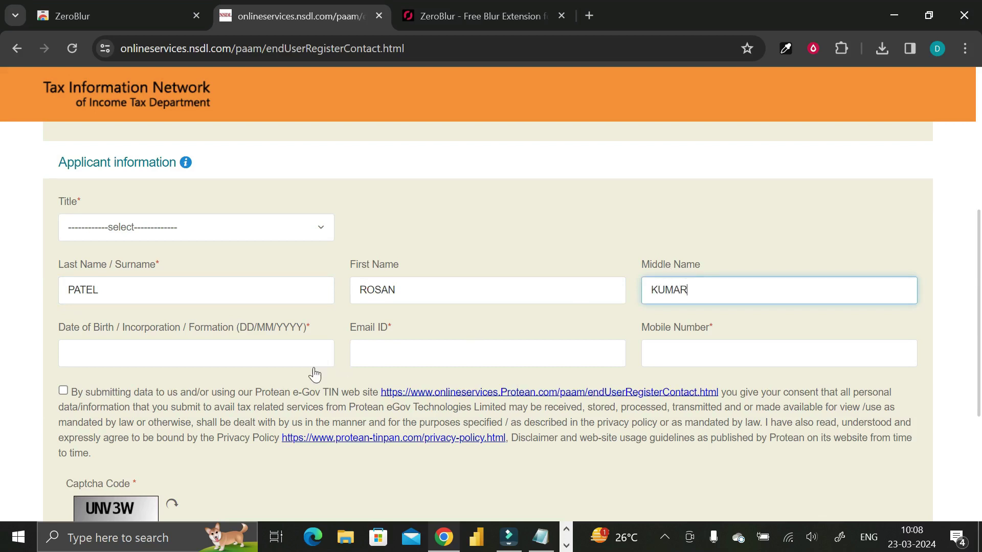
{"action": "left_click", "coordinate": [263, 349]}
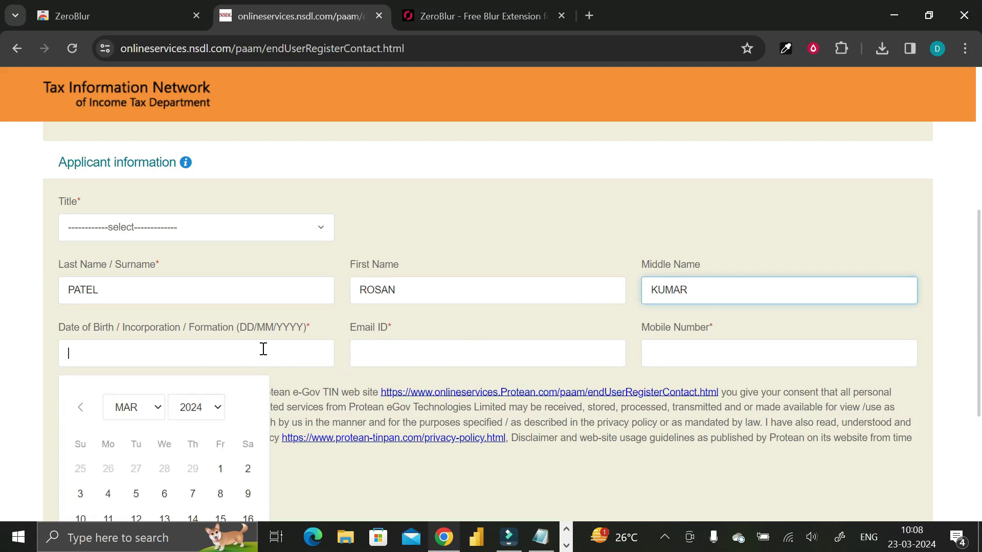
{"action": "left_click", "coordinate": [164, 518]}
{"action": "left_click", "coordinate": [387, 355]}
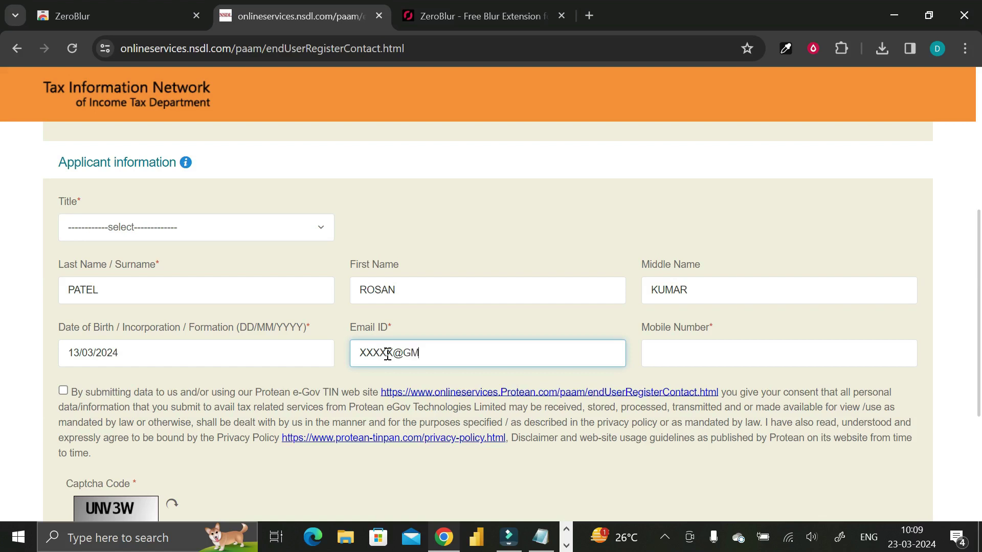
{"action": "type", "text": "XXXXX@GMAIL.COM"}
{"action": "left_click", "coordinate": [691, 351]}
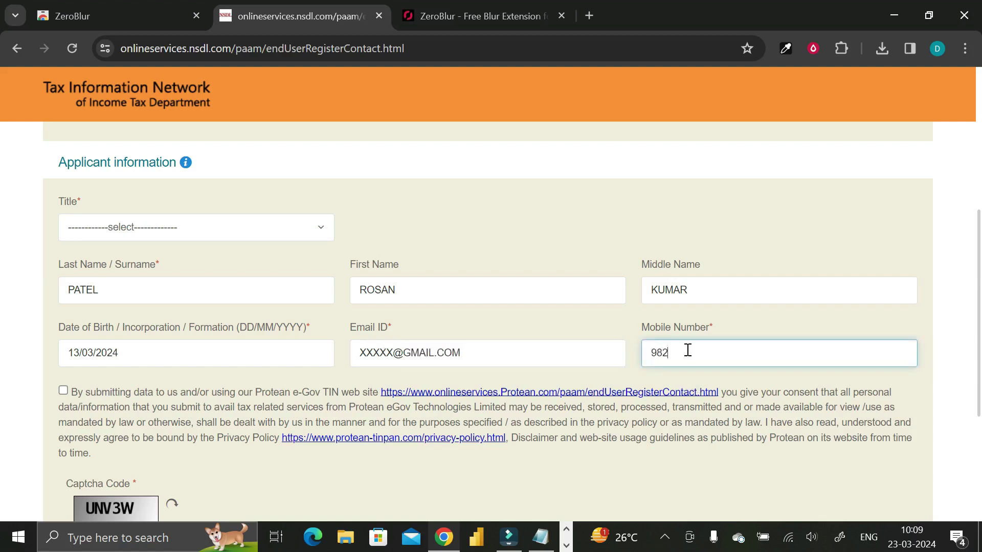
{"action": "left_click", "coordinate": [659, 148]}
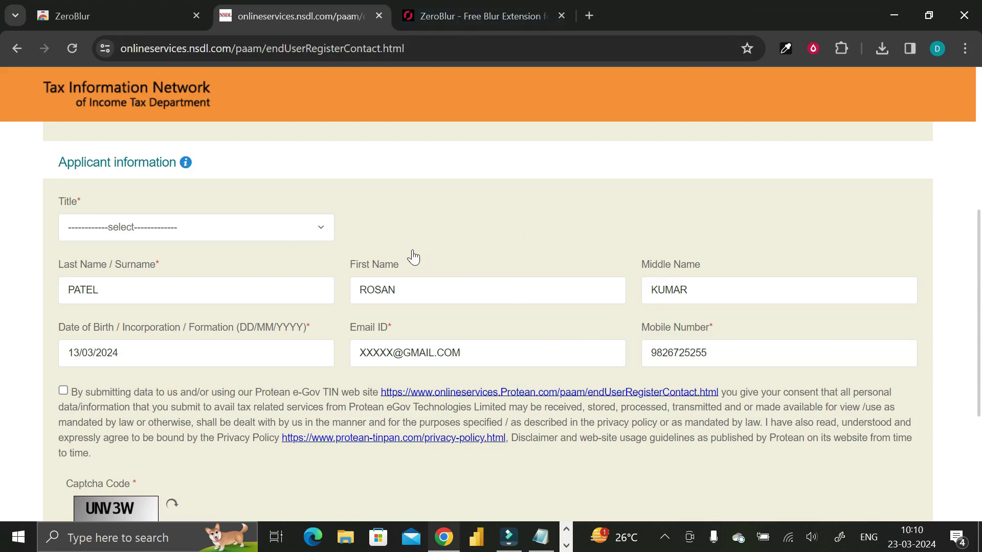
Step: Turn on ZeroBlur's Enabled toggle and start EDIT BLUR mode on the PAN page
{"action": "left_click", "coordinate": [814, 50]}
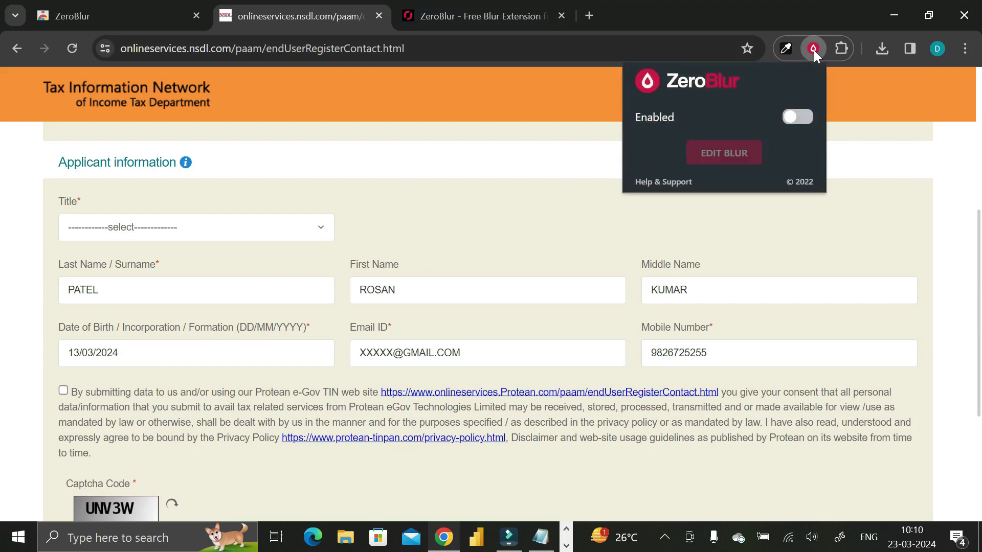
{"action": "left_click", "coordinate": [801, 118]}
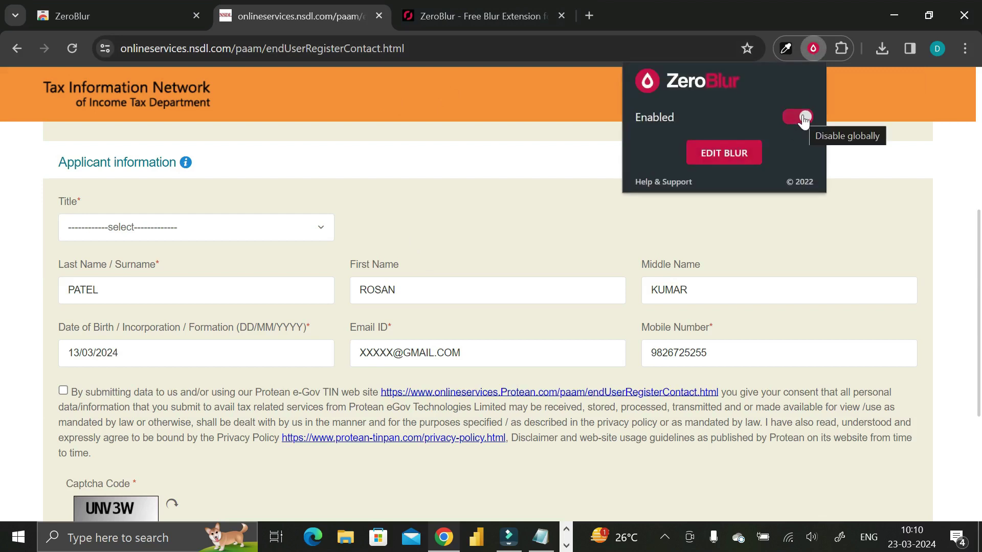
{"action": "left_click", "coordinate": [729, 154]}
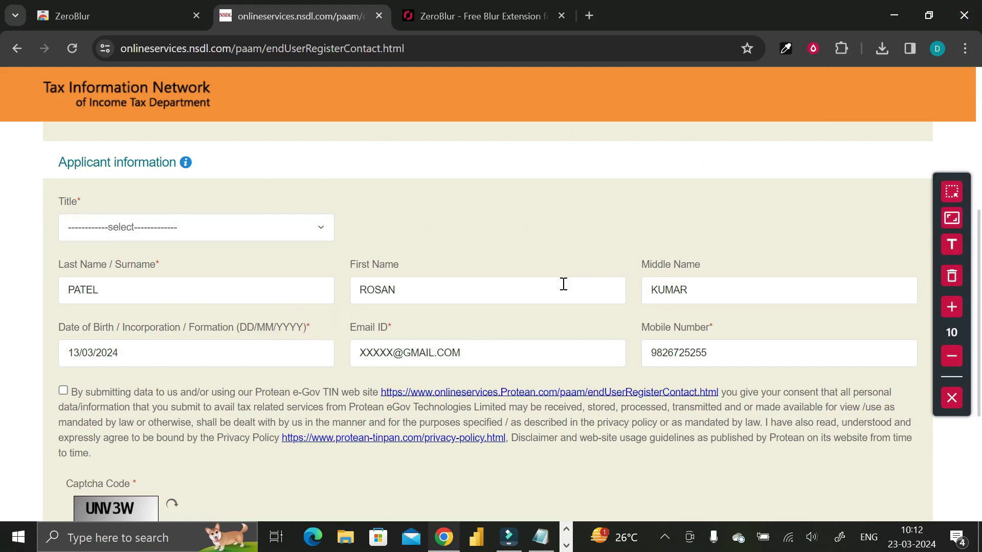
Step: Blur the Applicant information heading with the Blur element tool
{"action": "left_click", "coordinate": [953, 197]}
{"action": "left_click", "coordinate": [953, 197]}
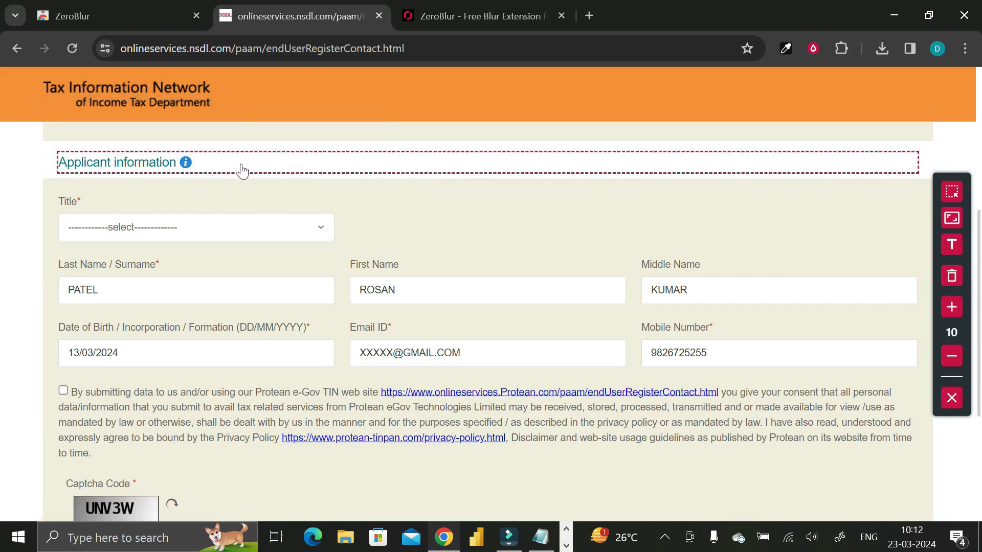
{"action": "left_click", "coordinate": [199, 167]}
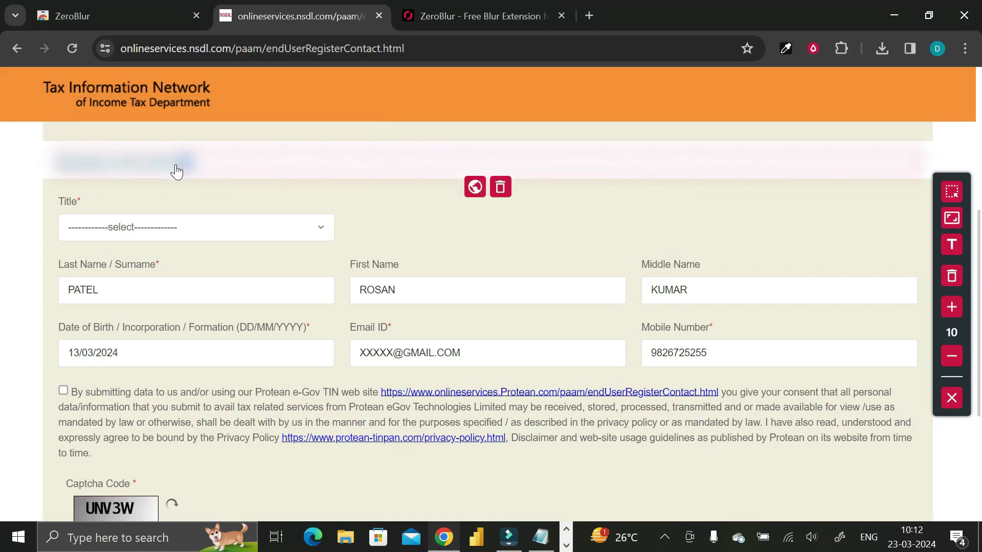
{"action": "left_click", "coordinate": [953, 220]}
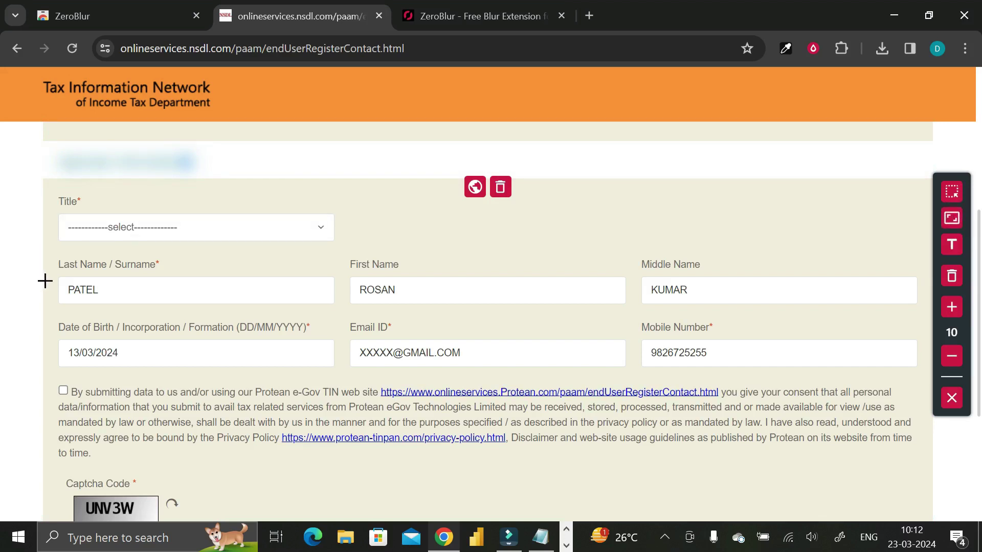
Step: Draw blur rectangles over surname, first name, middle name, birth date, e-mail, mobile and Email ID label
{"action": "left_click_drag", "start_coordinate": [49, 281], "coordinate": [99, 299]}
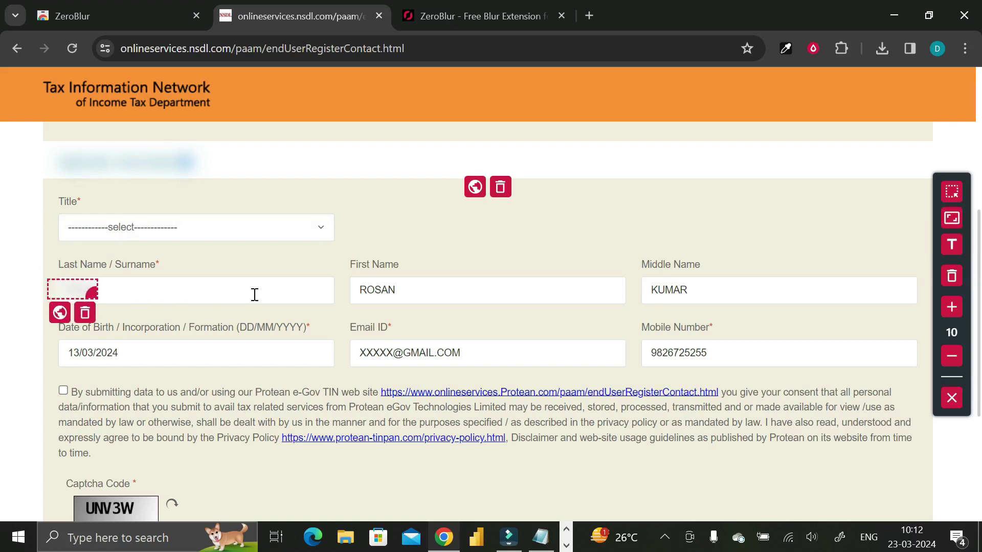
{"action": "left_click_drag", "start_coordinate": [345, 285], "coordinate": [382, 296]}
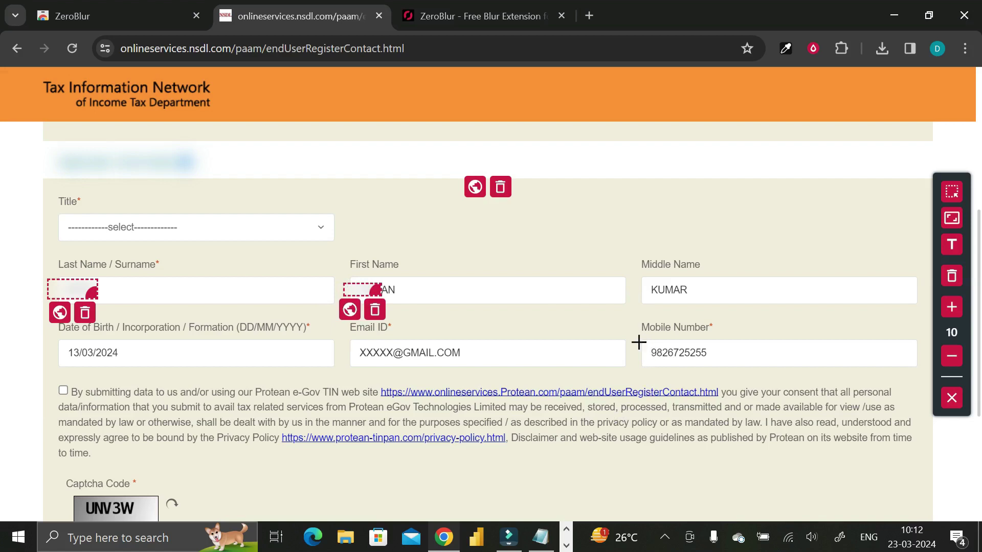
{"action": "left_click_drag", "start_coordinate": [638, 346], "coordinate": [687, 360]}
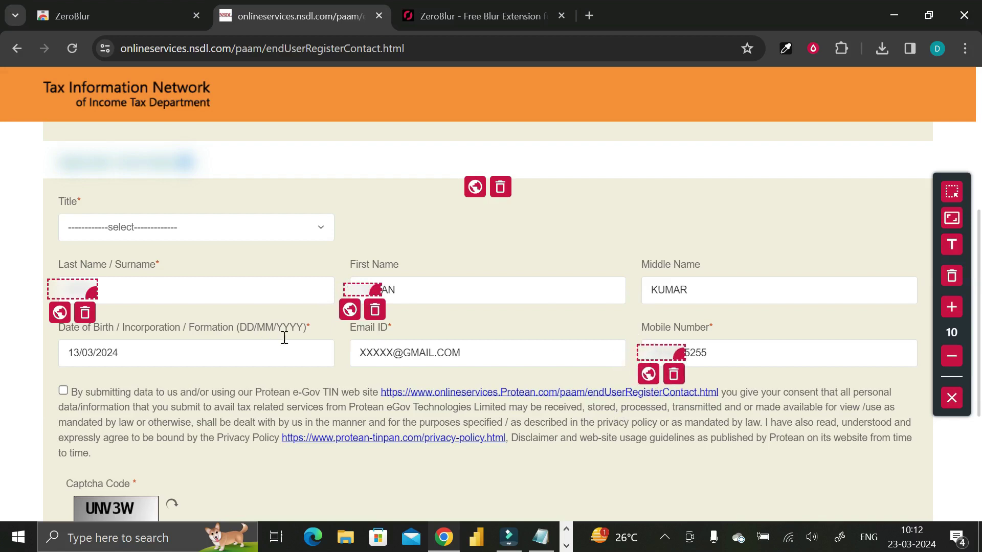
{"action": "left_click_drag", "start_coordinate": [341, 346], "coordinate": [429, 360]}
{"action": "left_click_drag", "start_coordinate": [49, 342], "coordinate": [118, 361]}
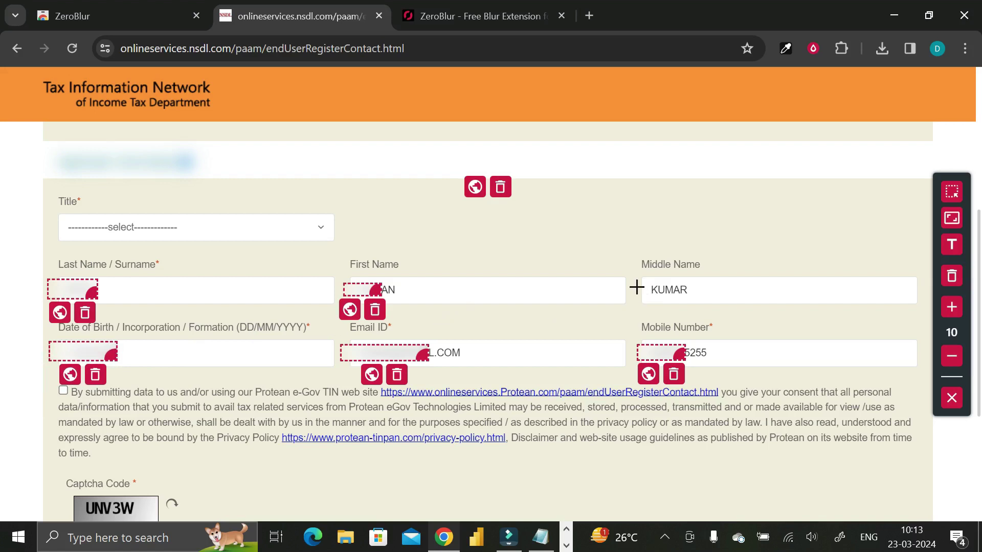
{"action": "left_click_drag", "start_coordinate": [636, 285], "coordinate": [685, 297]}
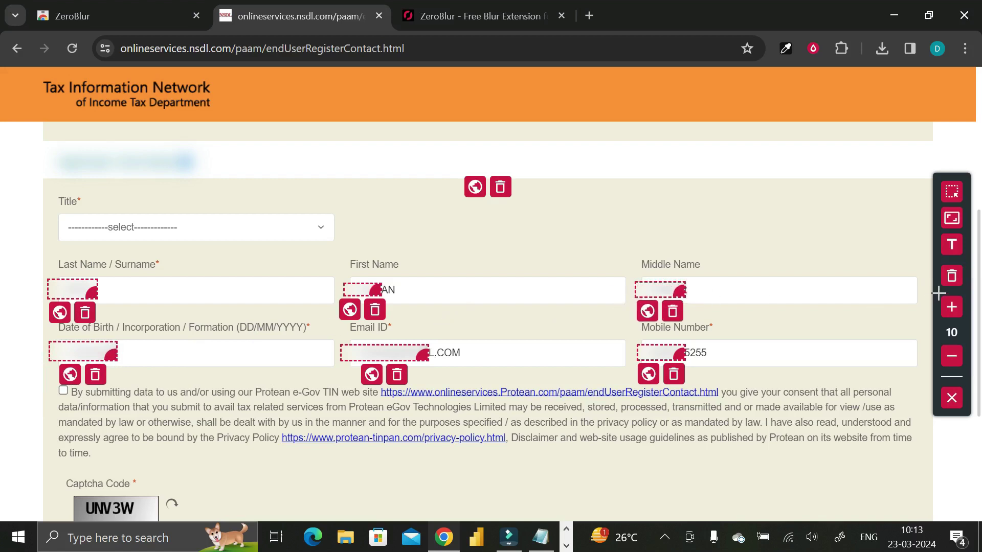
{"action": "left_click", "coordinate": [952, 248]}
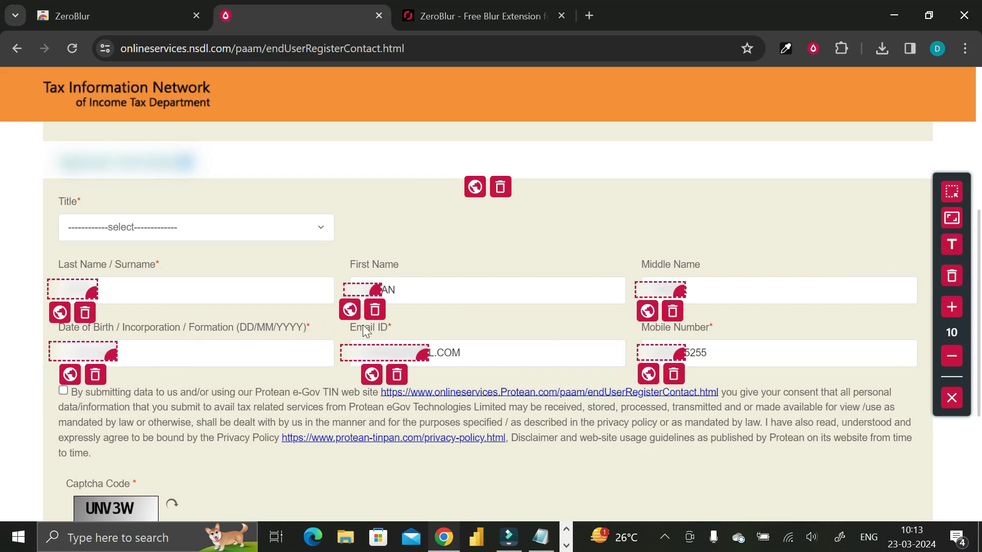
{"action": "left_click_drag", "start_coordinate": [342, 323], "coordinate": [398, 335]}
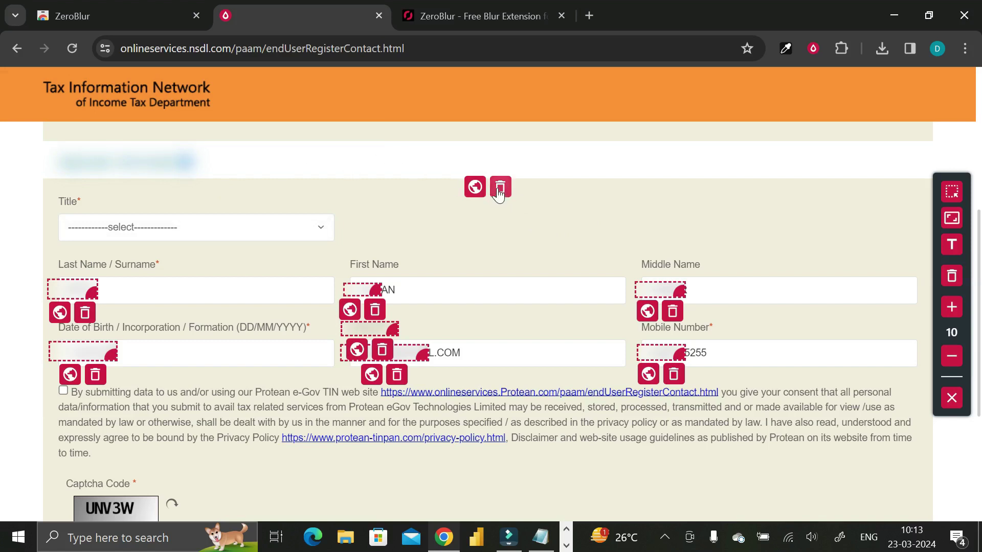
Step: Delete the Applicant information heading blur and set the blur intensity to 1
{"action": "left_click", "coordinate": [500, 192]}
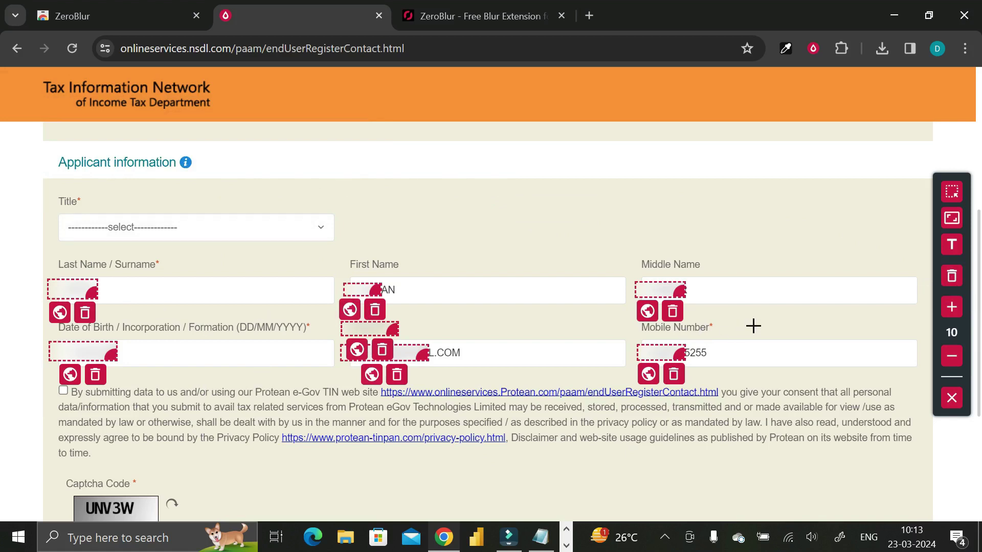
{"action": "left_click", "coordinate": [953, 315]}
{"action": "left_click", "coordinate": [952, 314]}
{"action": "left_click", "coordinate": [952, 314]}
{"action": "left_click", "coordinate": [952, 314]}
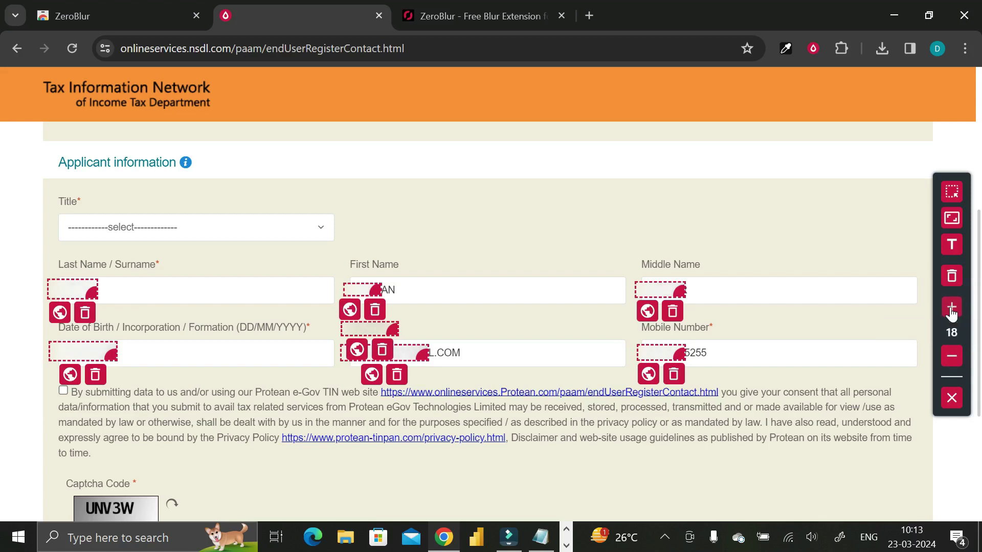
{"action": "left_click", "coordinate": [952, 314]}
{"action": "left_click", "coordinate": [952, 314]}
{"action": "left_click", "coordinate": [951, 360]}
{"action": "left_click", "coordinate": [951, 360]}
{"action": "left_click", "coordinate": [951, 361]}
{"action": "left_click", "coordinate": [951, 361]}
{"action": "left_click", "coordinate": [951, 361]}
{"action": "left_click", "coordinate": [950, 360]}
{"action": "left_click", "coordinate": [951, 361]}
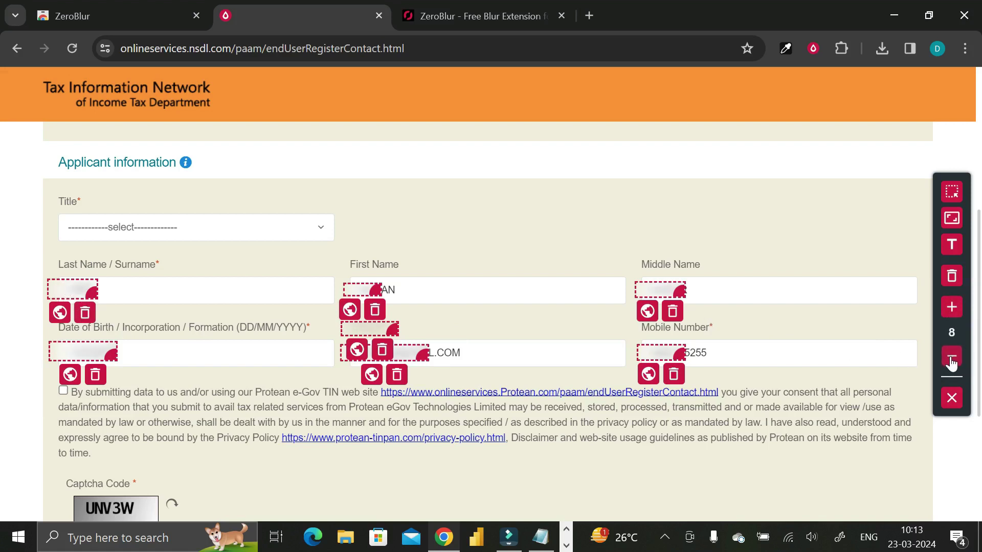
{"action": "left_click", "coordinate": [951, 361]}
{"action": "left_click", "coordinate": [951, 360]}
{"action": "left_click", "coordinate": [951, 361]}
{"action": "left_click", "coordinate": [951, 360]}
{"action": "left_click", "coordinate": [952, 361]}
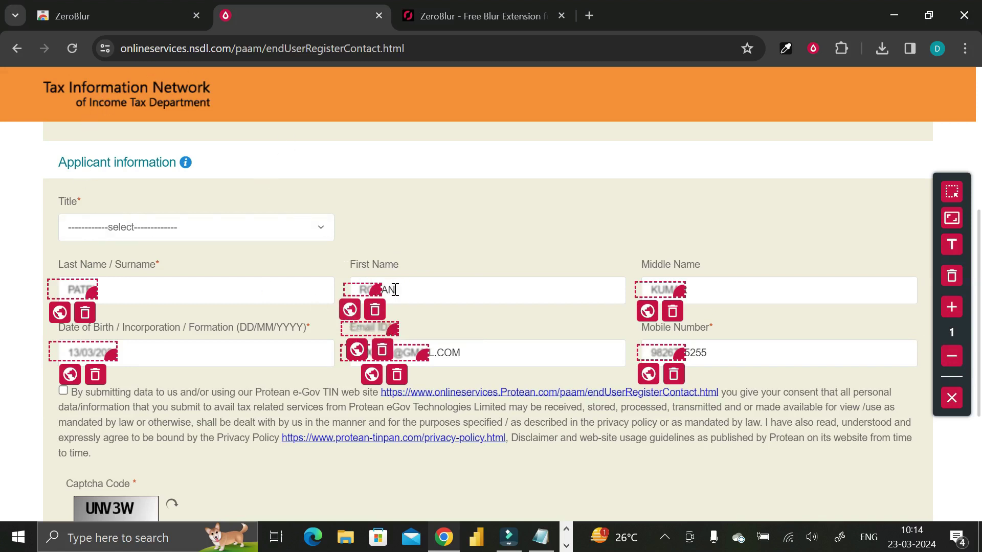
Step: Limit the First Name blur to this page, widen it slightly, and exit blur editing
{"action": "left_click", "coordinate": [350, 312]}
{"action": "left_click_drag", "start_coordinate": [376, 290], "coordinate": [385, 293]}
{"action": "left_click", "coordinate": [953, 399]}
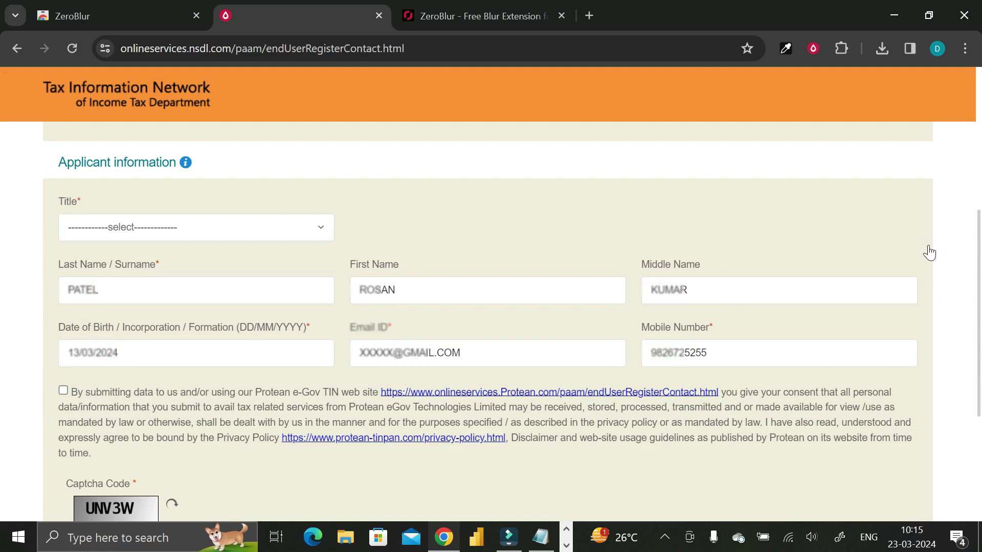
Step: Scroll the blurred PAN form down to the Captcha and back up to Application Type and Category
{"action": "scroll", "coordinate": [936, 237], "scroll_direction": "down", "scroll_amount": 4}
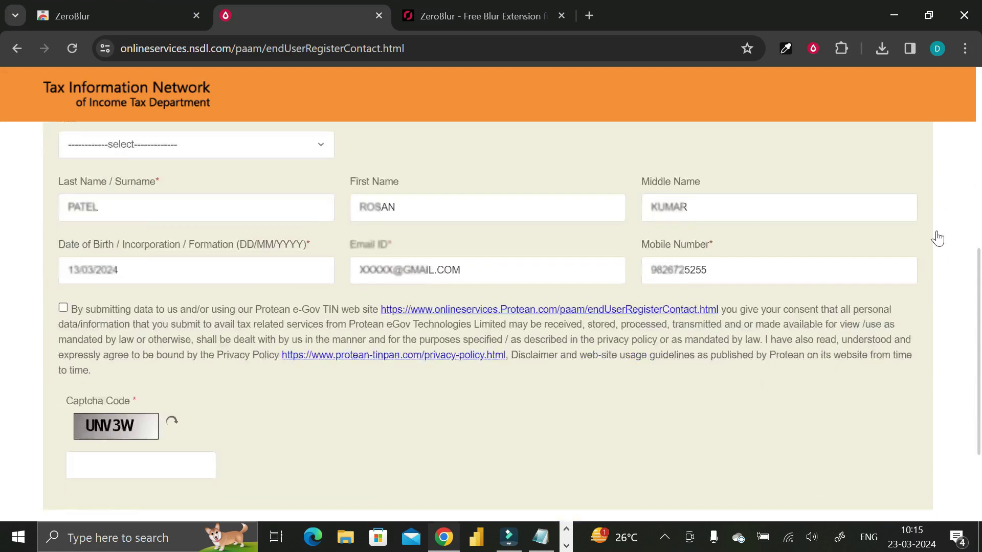
{"action": "scroll", "coordinate": [937, 239], "scroll_direction": "up", "scroll_amount": 6}
{"action": "scroll", "coordinate": [937, 239], "scroll_direction": "down", "scroll_amount": 1}
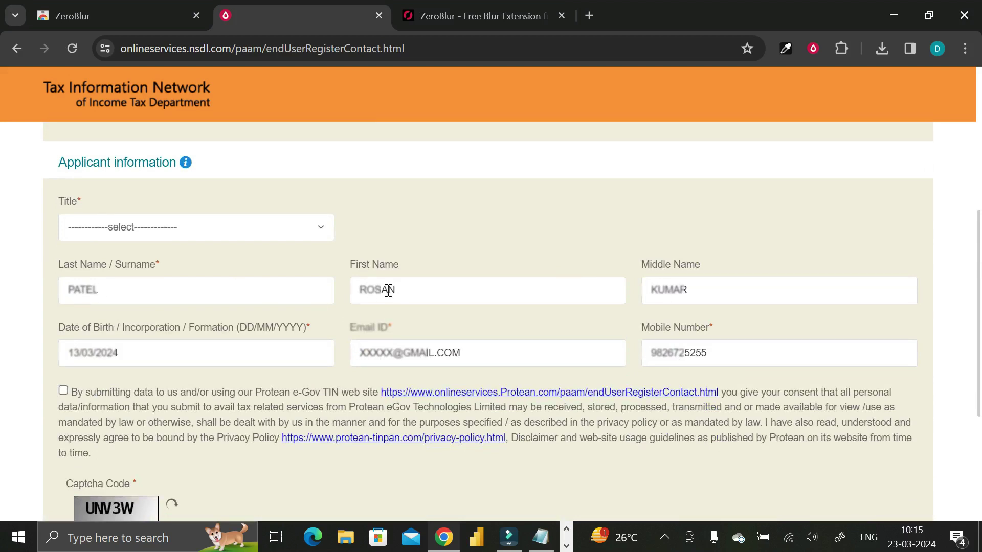
{"action": "scroll", "coordinate": [956, 298], "scroll_direction": "up", "scroll_amount": 3}
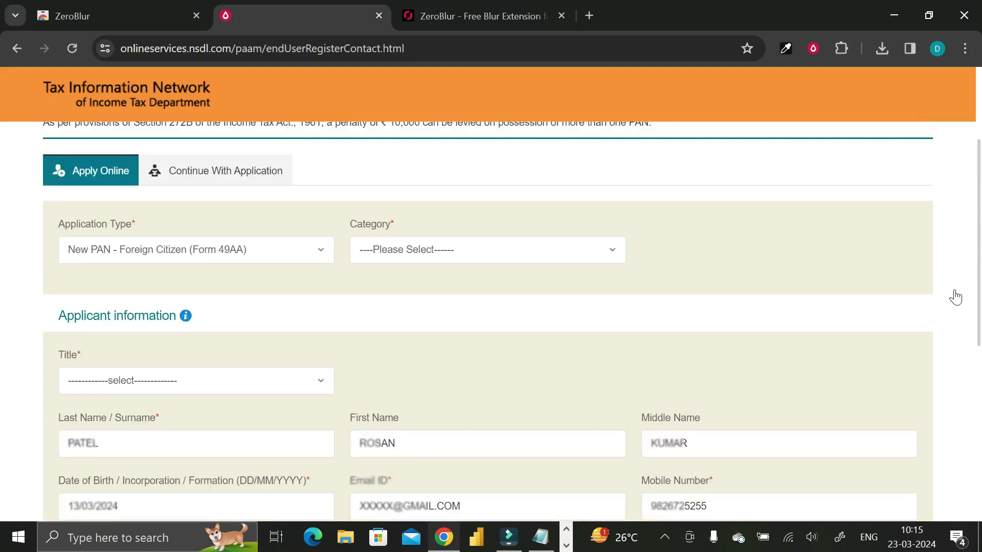